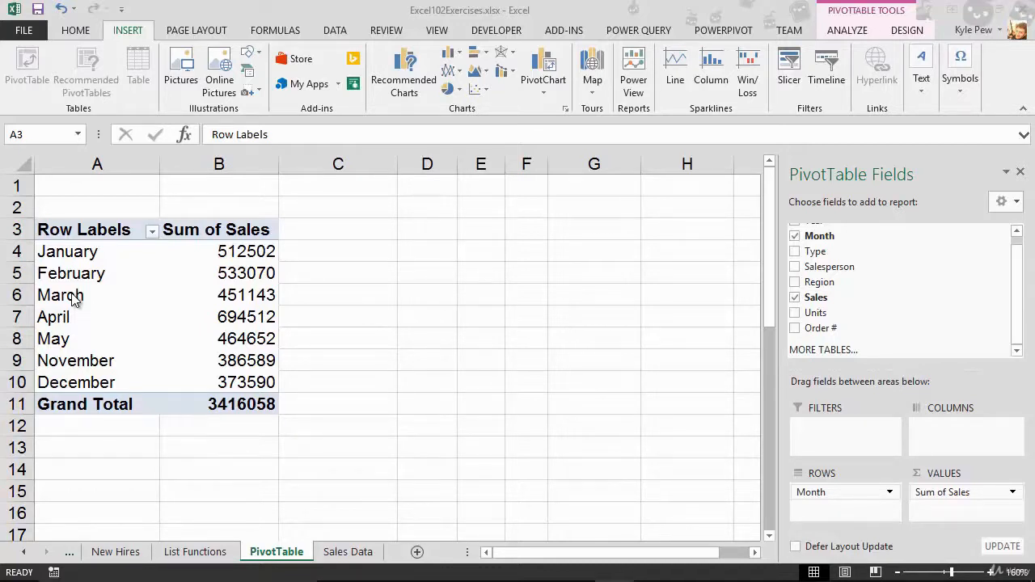
Step: Group the January, February and March row items of the pivot table into one group
click(48, 253)
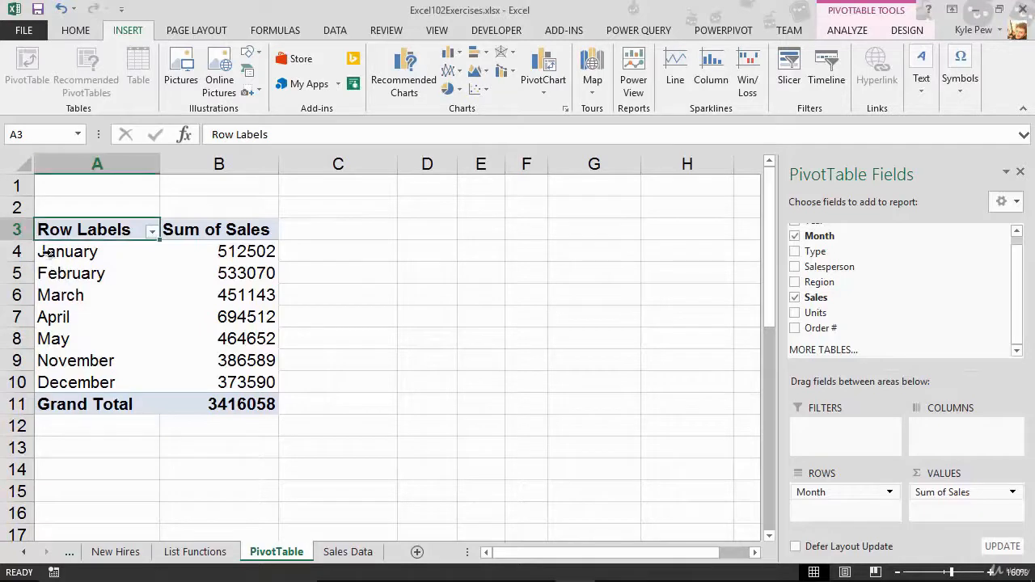
drag(47, 252, 41, 296)
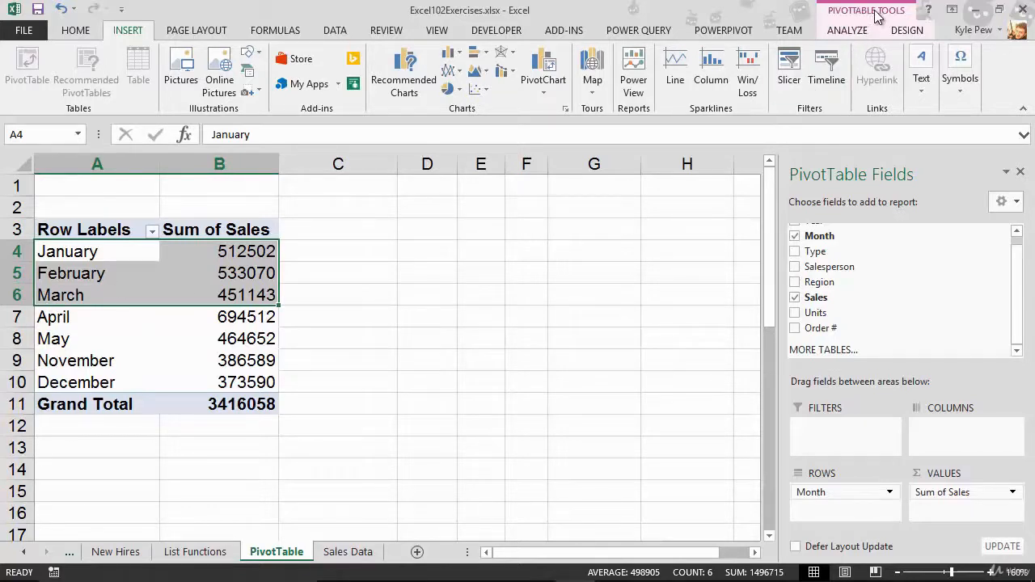
click(853, 32)
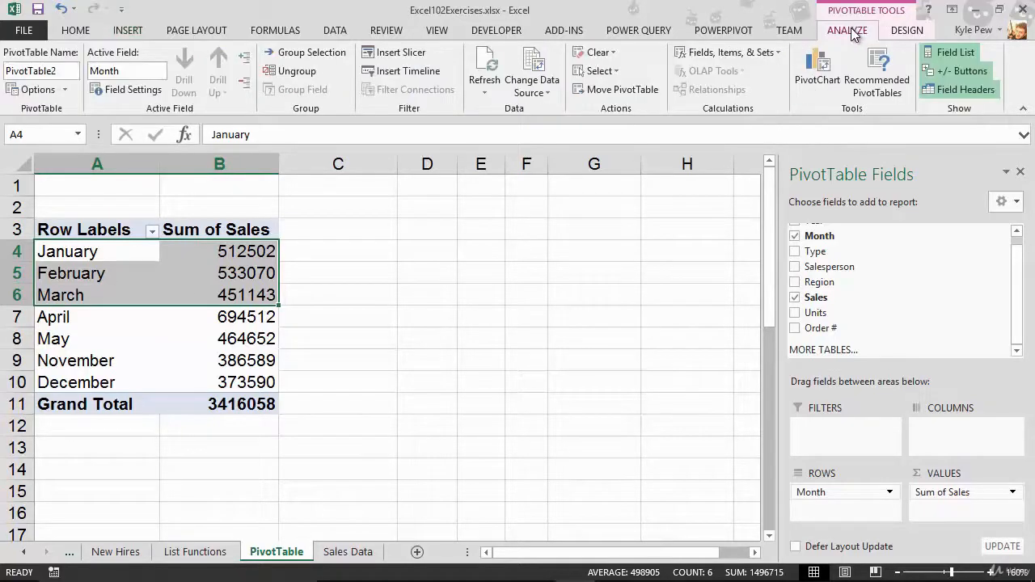
click(907, 33)
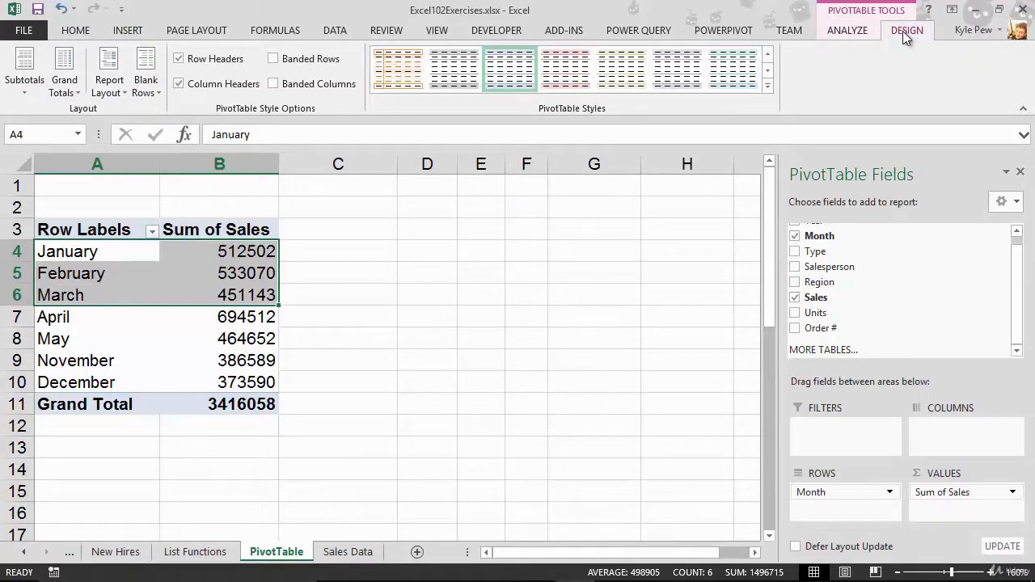
click(854, 31)
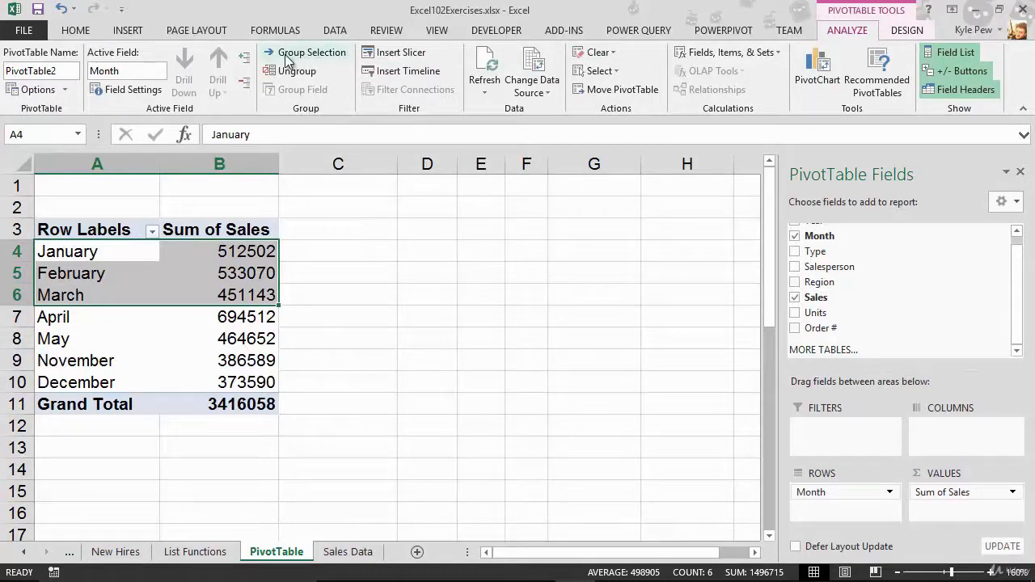
click(344, 53)
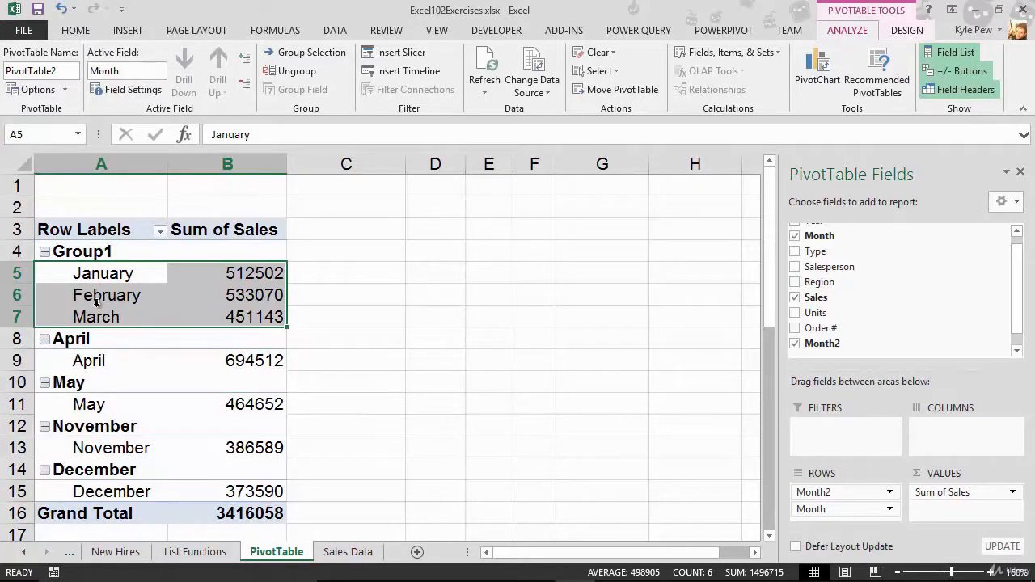
Step: Rename the new group as Qtr 1 and collapse and re-expand it
click(87, 249)
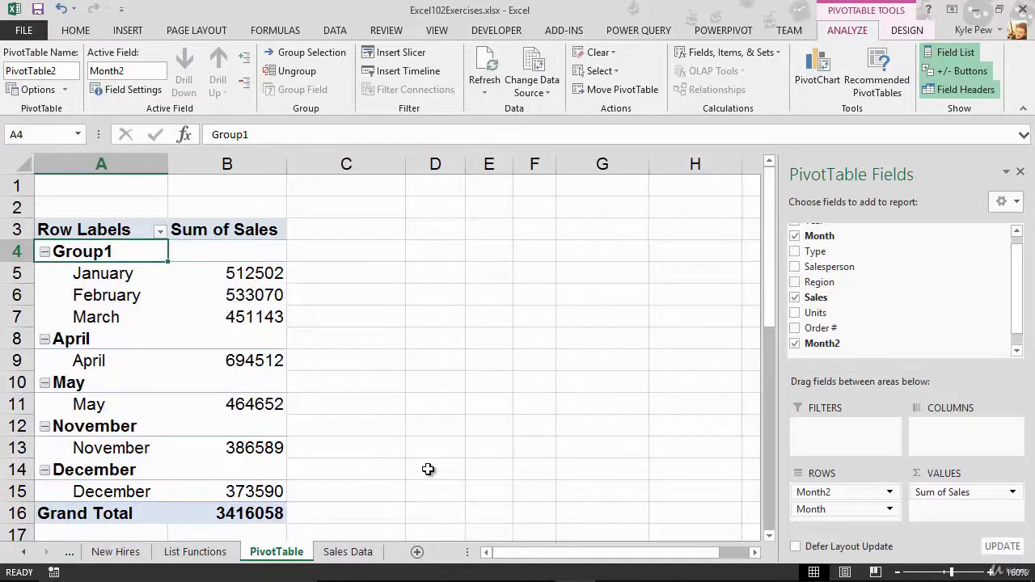
text(Qtr )
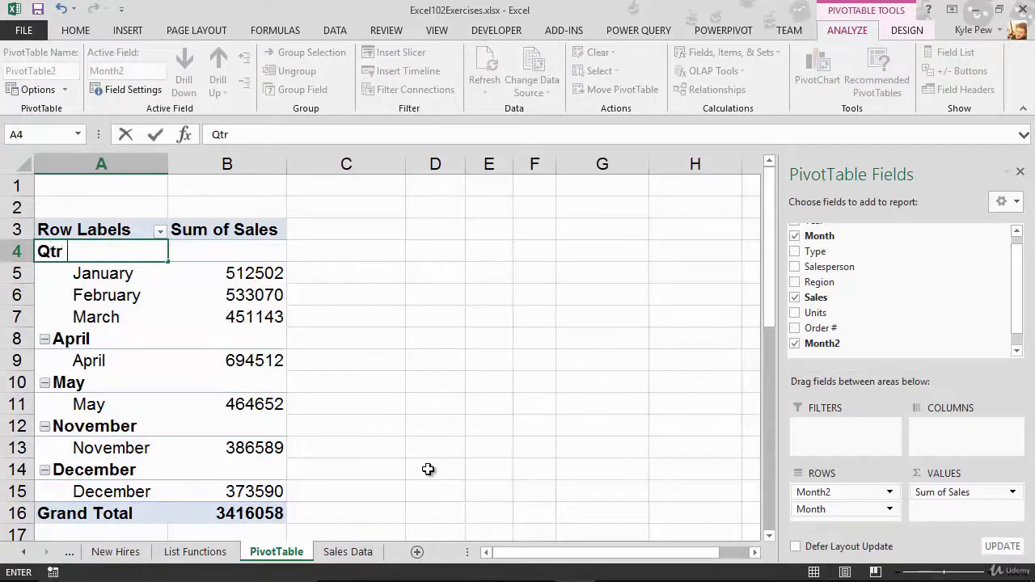
text(1)
key(Return)
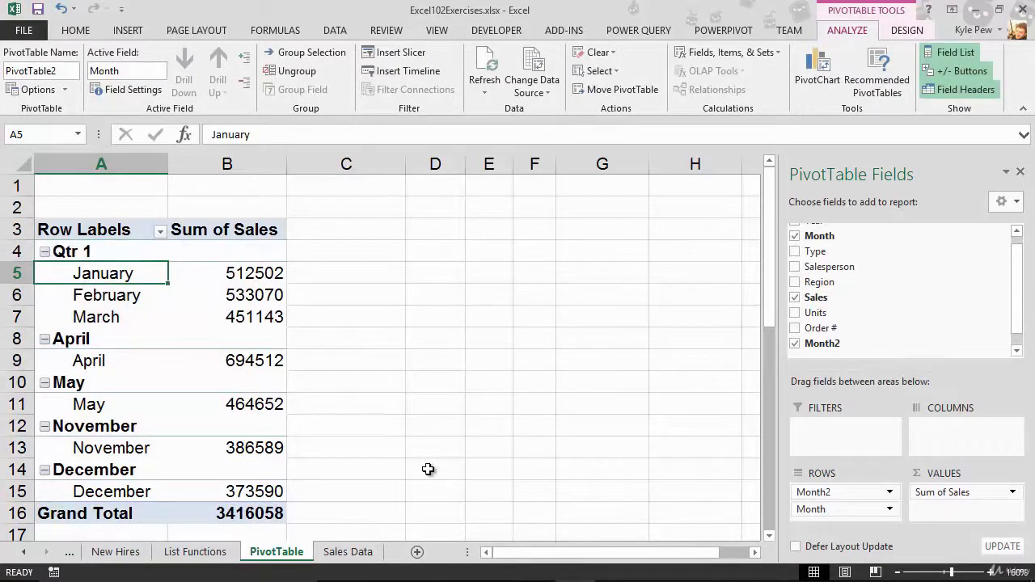
click(44, 252)
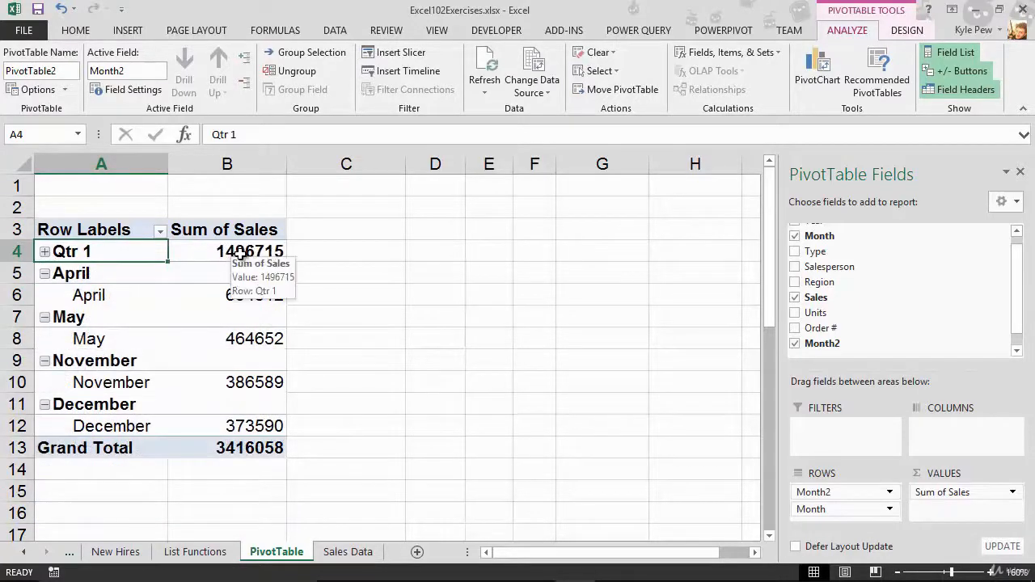
click(46, 252)
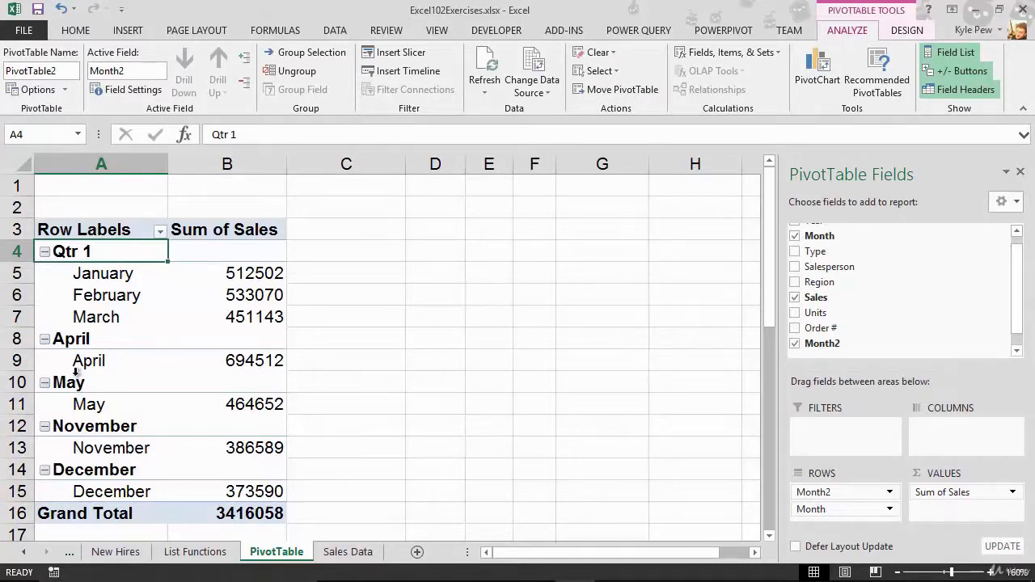
Step: Group the April and May row items into a second group
drag(81, 360, 84, 406)
drag(85, 339, 84, 404)
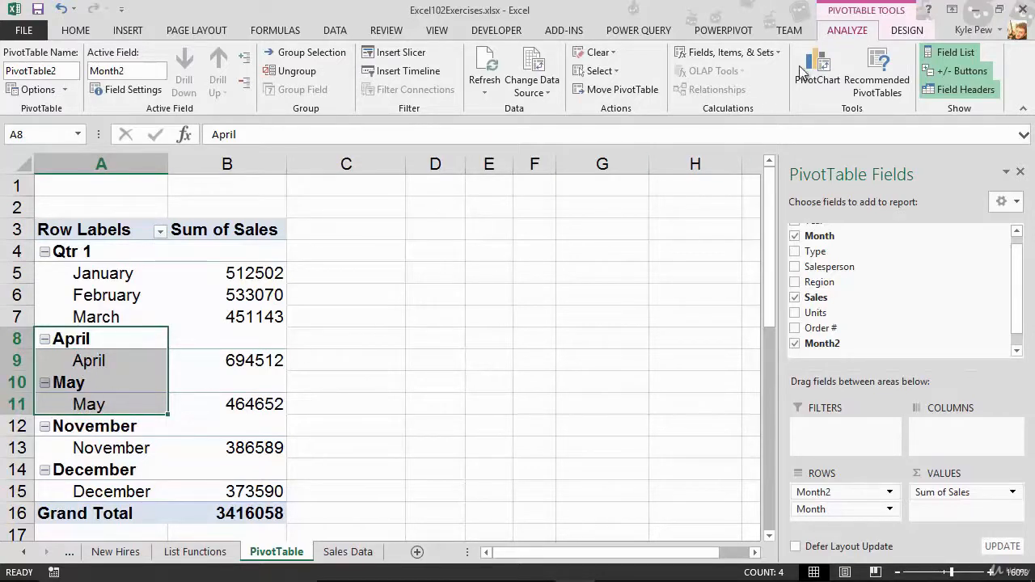
click(304, 54)
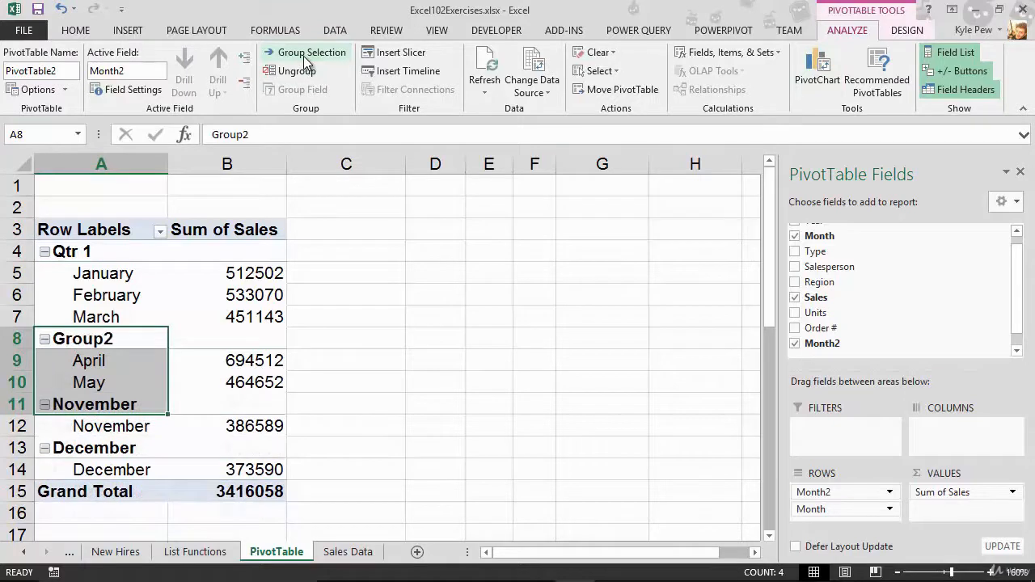
Step: Enter Qtr 2 into the active field name, renaming the grouping field Qtr 2Month2
click(92, 340)
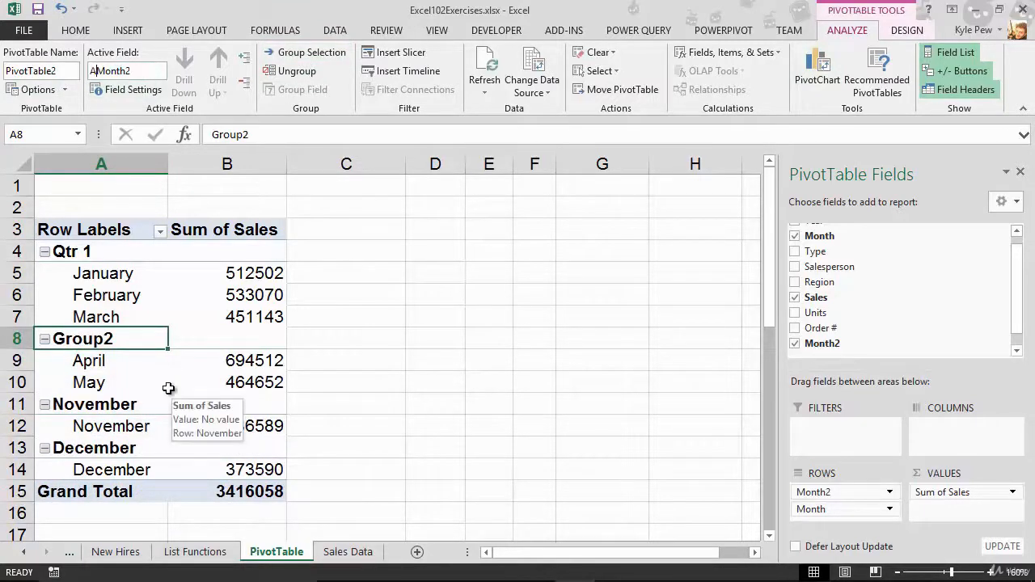
text(Qtr 2)
key(Return)
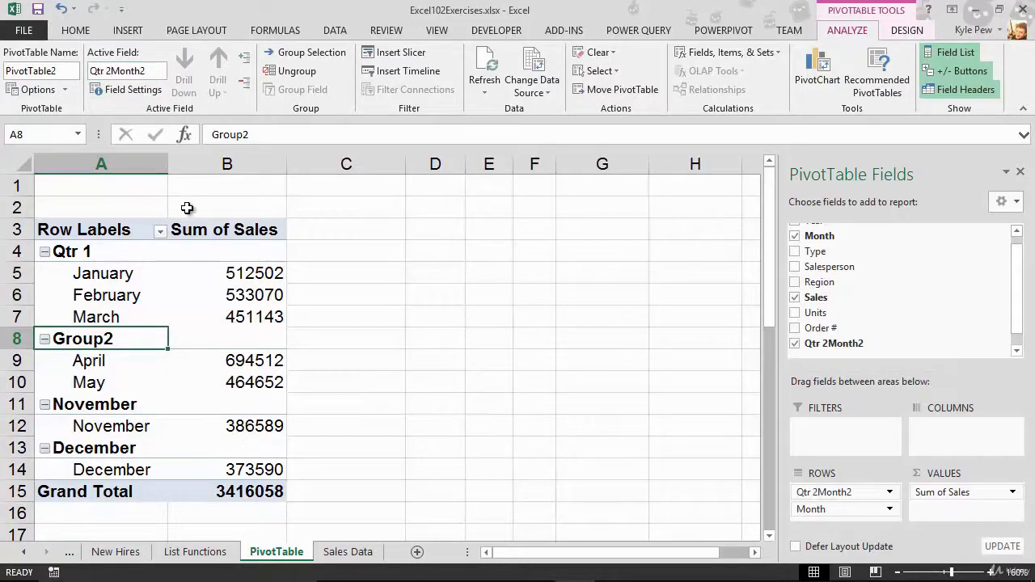
key(Down)
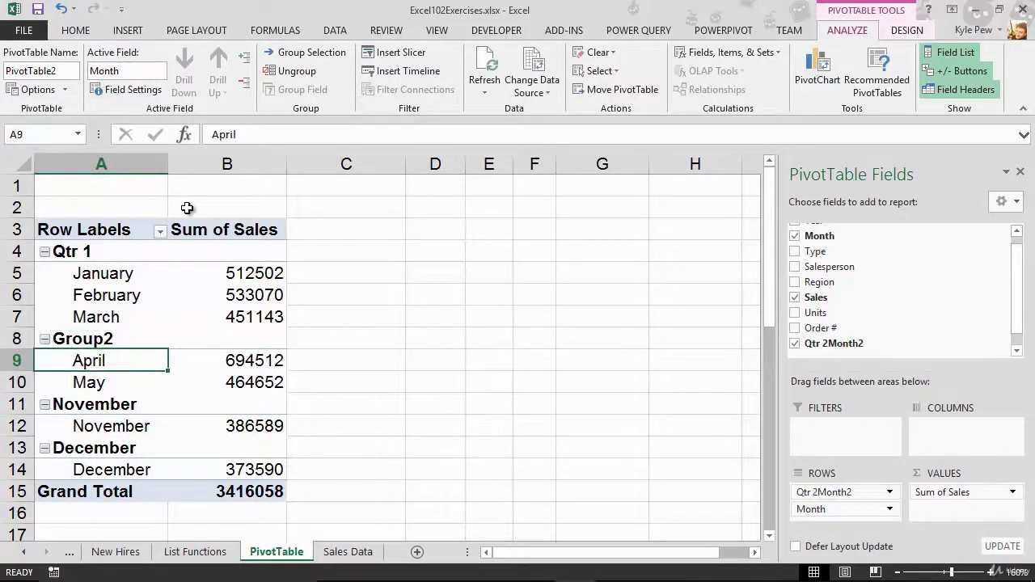
Step: Rename the second group as Qtr 2
click(73, 338)
text(Qtr 1)
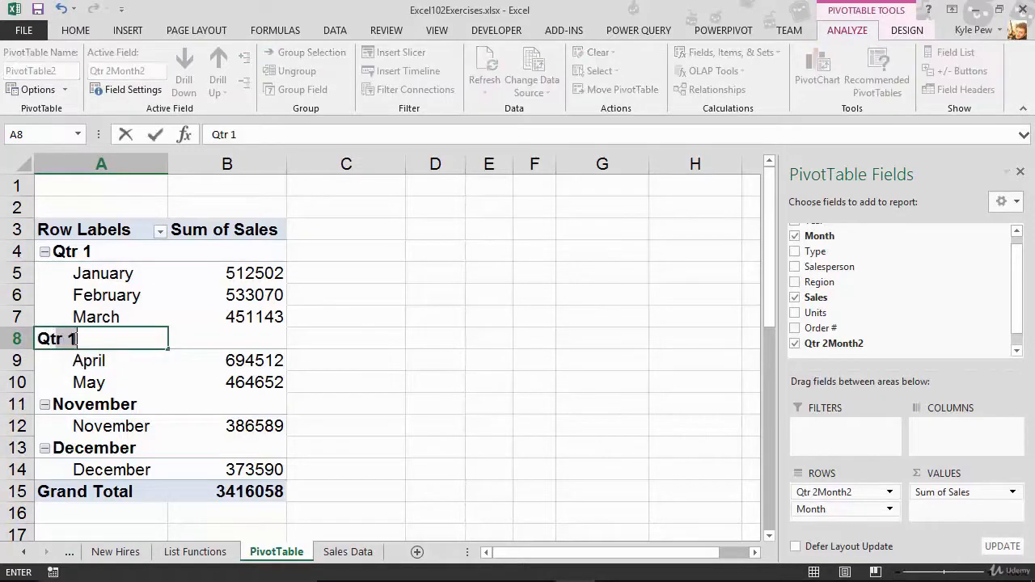
key(BackSpace)
text(2)
key(Return)
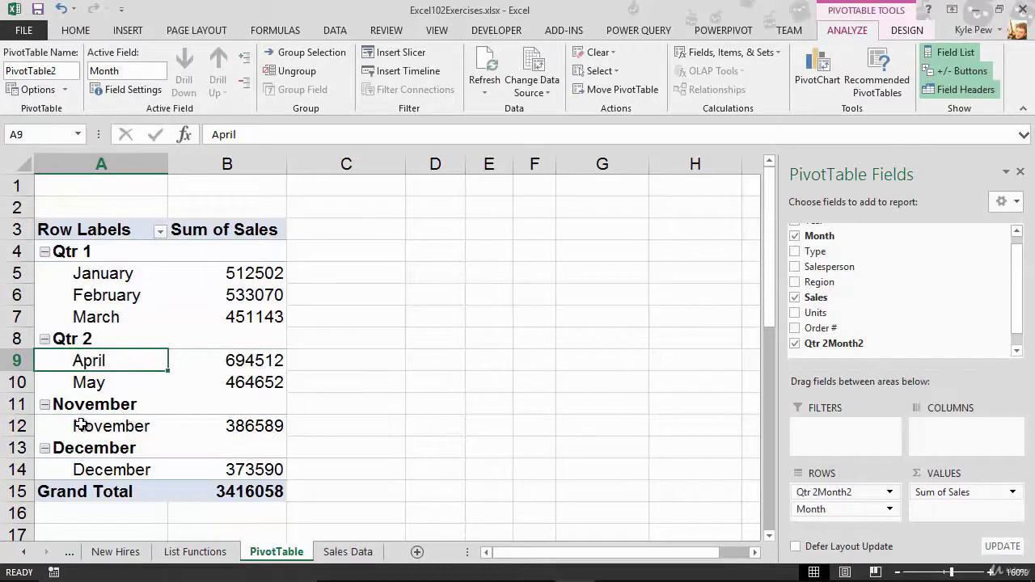
Step: Group the November and December row items and rename the new group as Qtr 4
drag(81, 404, 82, 467)
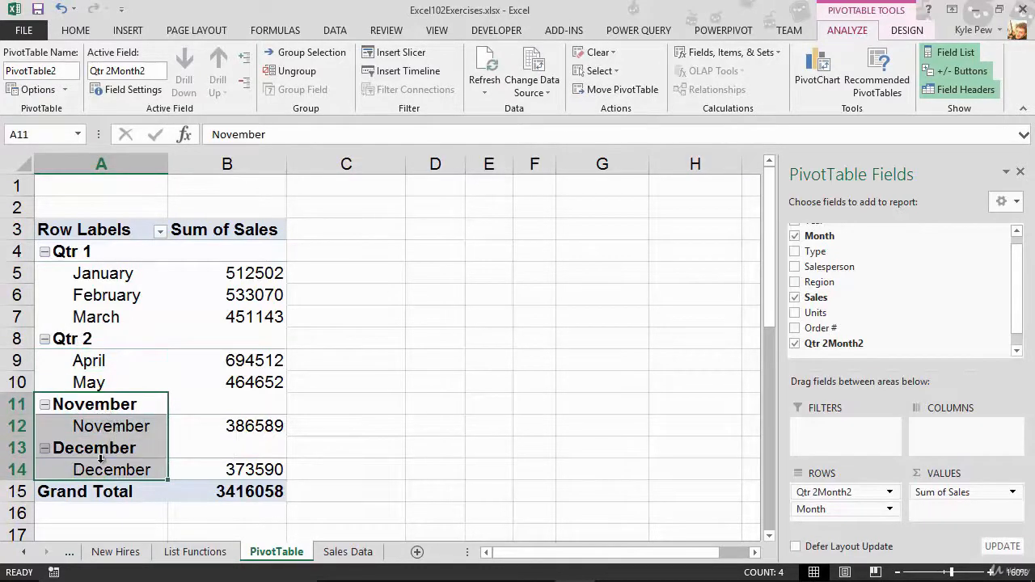
click(307, 54)
click(101, 404)
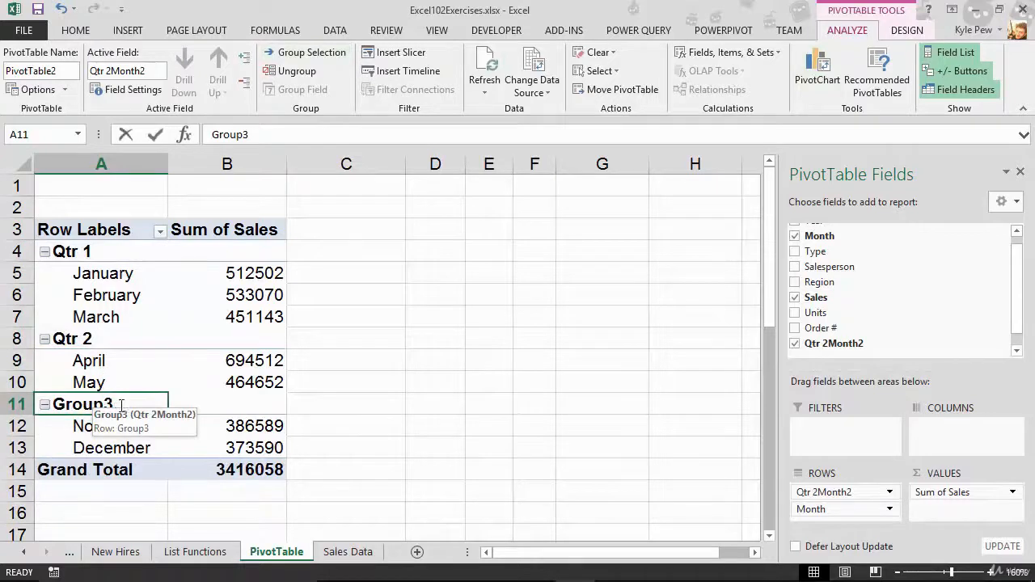
text(QTR)
key(BackSpace)
key(BackSpace)
text(tr 4)
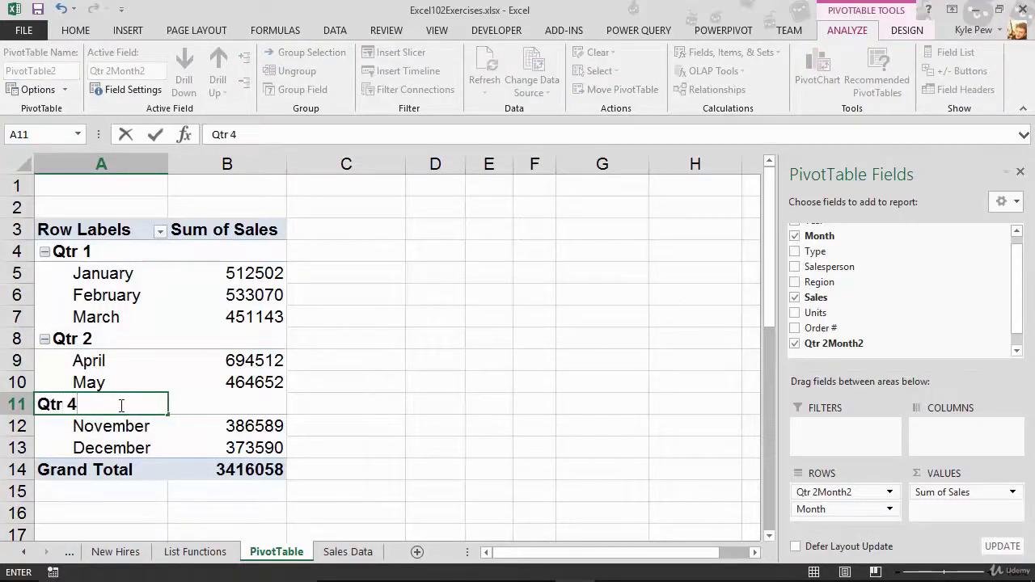
key(Return)
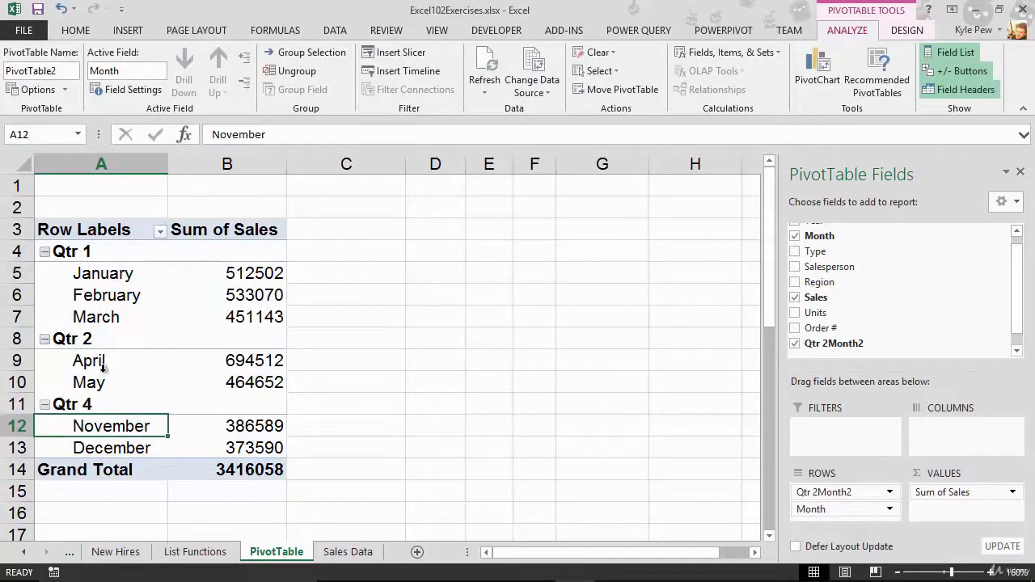